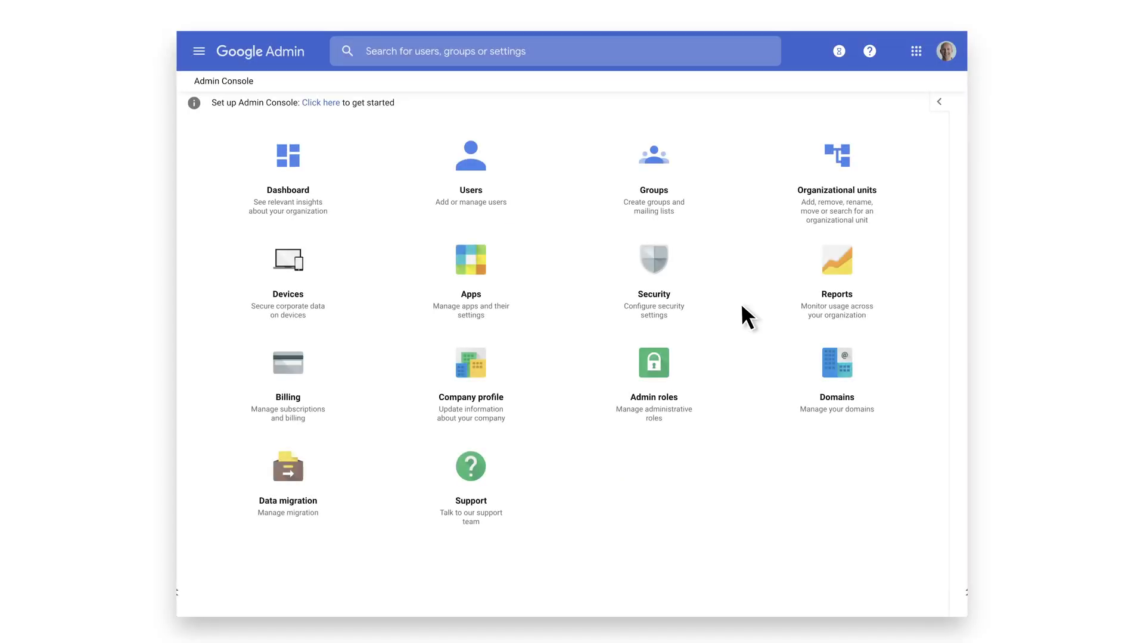
- Open the Admin roles page from the Admin Console home
left_click(685, 362)
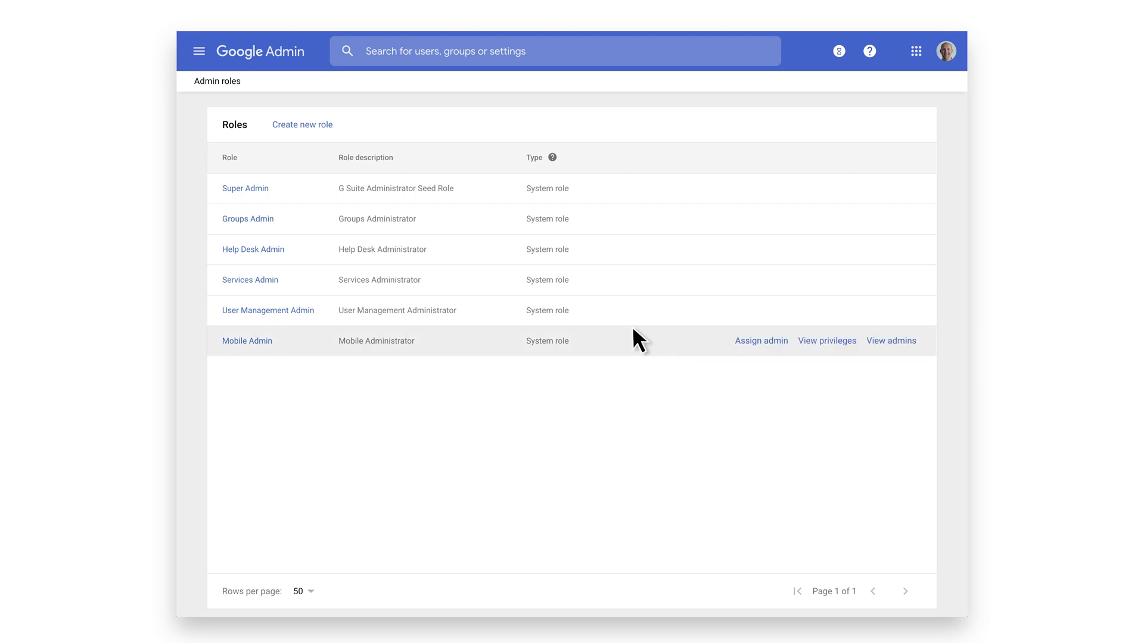
- Create a role named 'Chrome Admins' described as 'Manage OUs setup for Chrome Devices and User Settings'
left_click(313, 123)
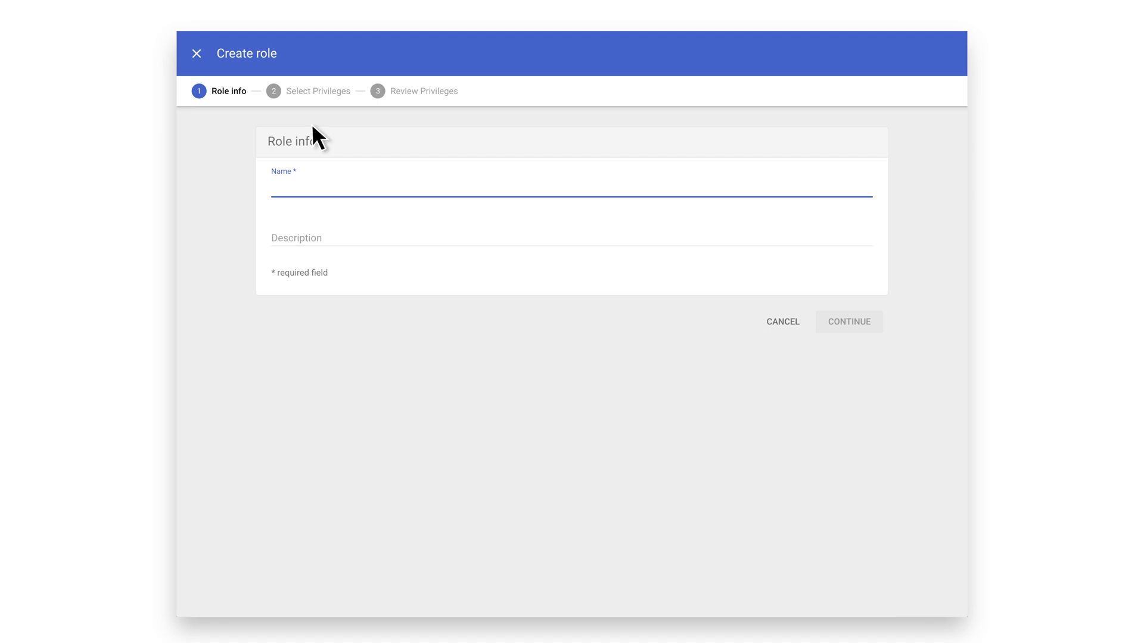
type("Chrome Admins")
key("Tab")
type("Manage O")
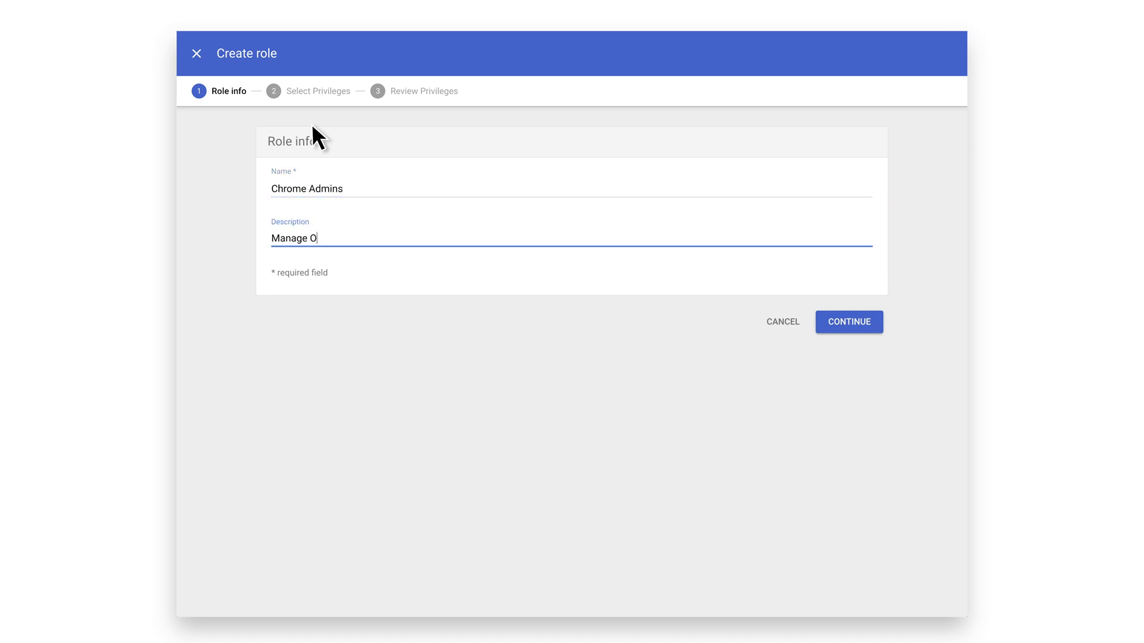
type("Us setup for Chrome Devices and User Settings")
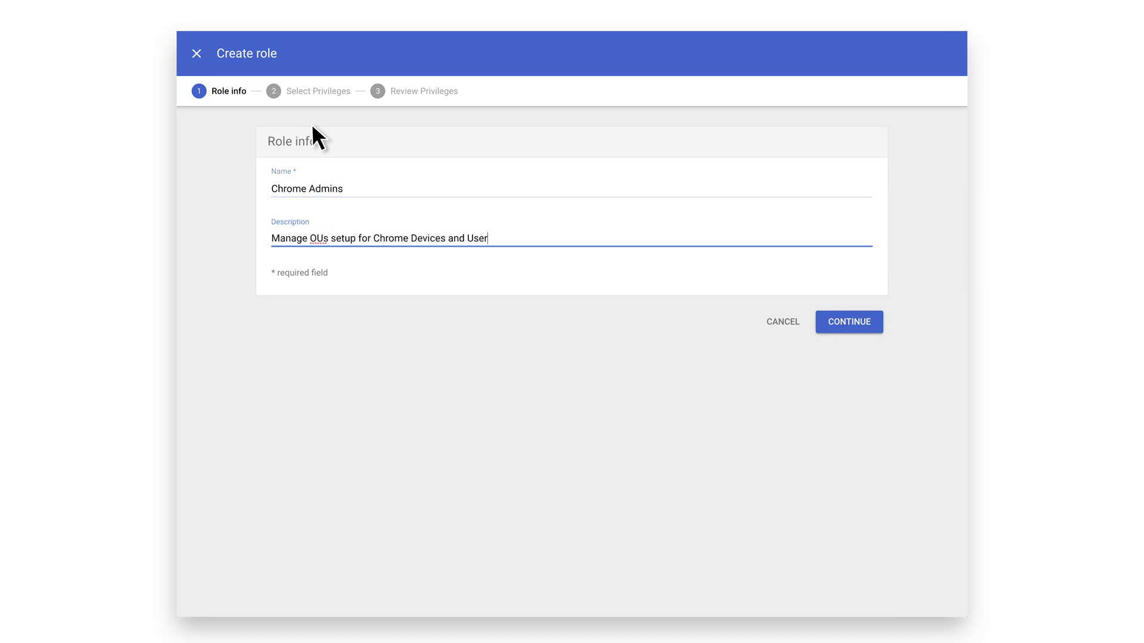
left_click(838, 317)
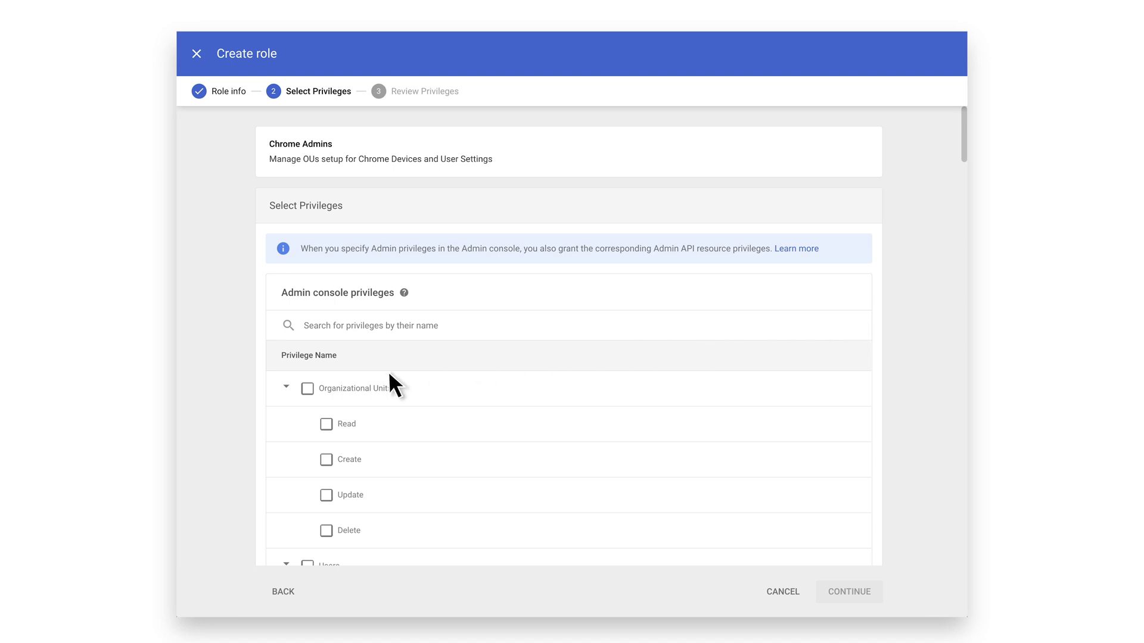
- Check Organizational Units, plus Users Read, Move Users, Suspend Users, Reset Password and Force Password Change
left_click(308, 387)
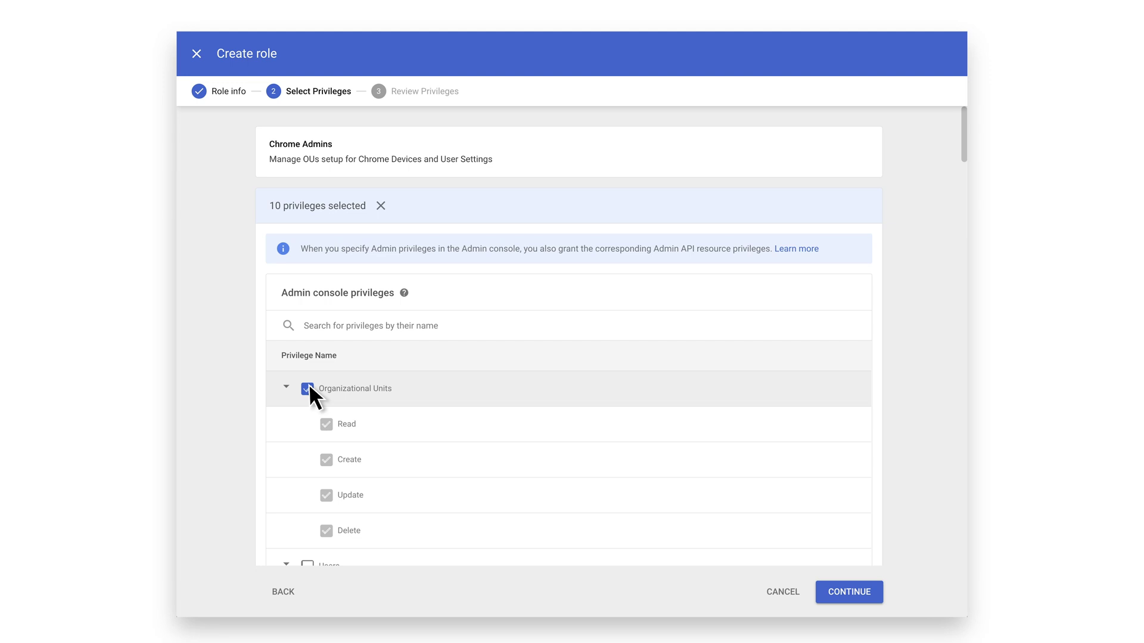
left_click_drag(964, 135, 965, 173)
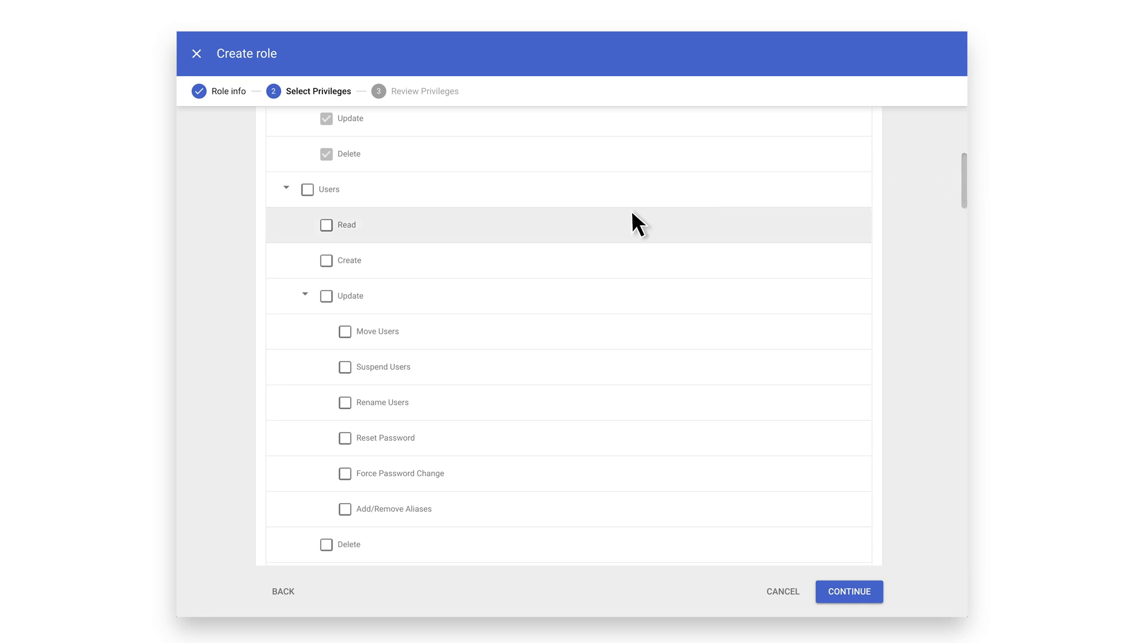
left_click(326, 226)
left_click(345, 330)
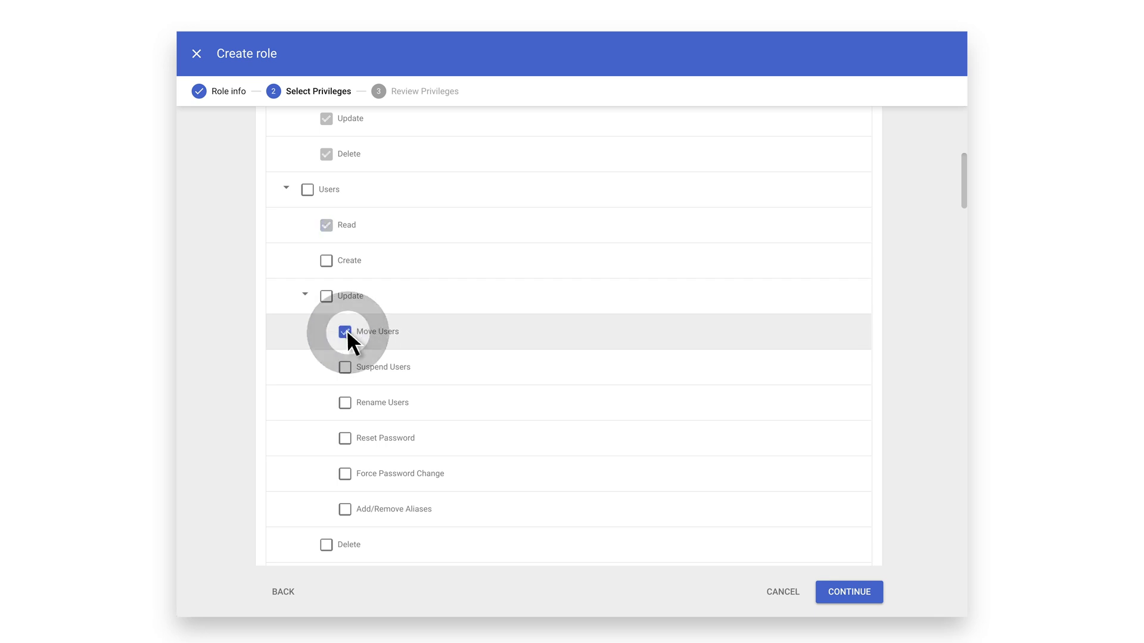
left_click(344, 364)
left_click(345, 437)
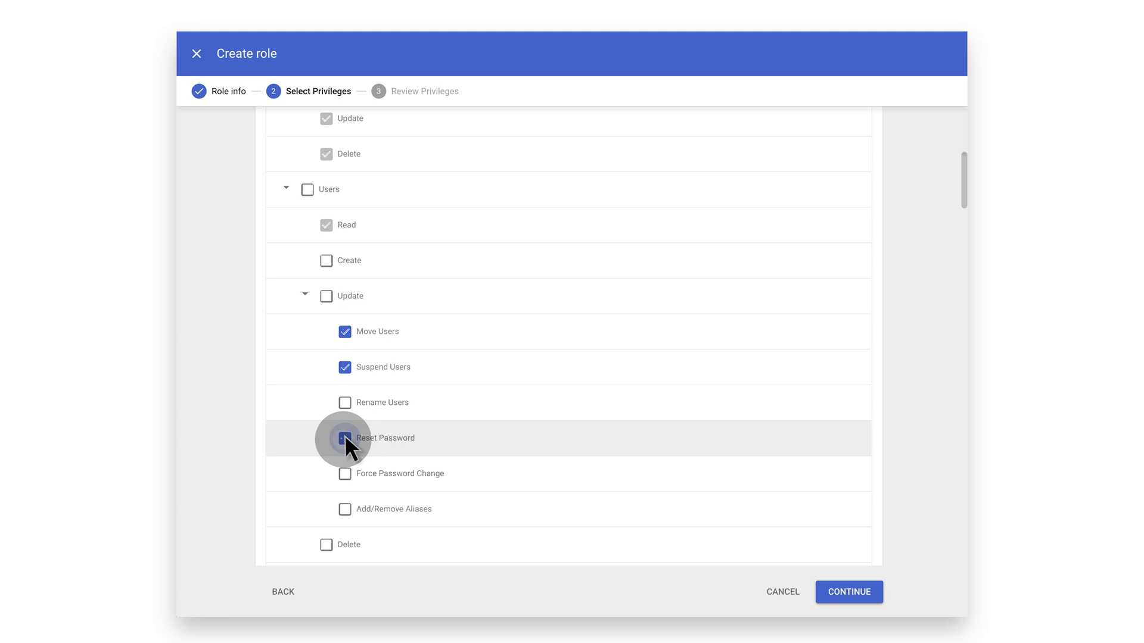
left_click(346, 473)
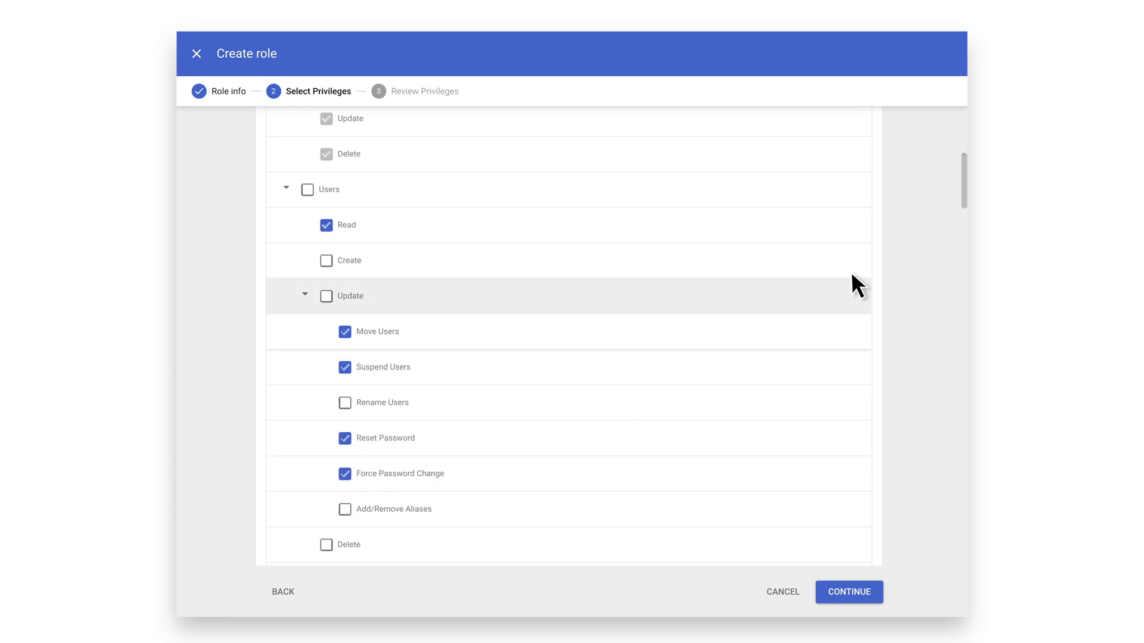
- Check Manage User Settings, Managed Browsers, View Extensions List Report, common device configurations and Chrome Management Settings
left_click_drag(963, 179, 962, 292)
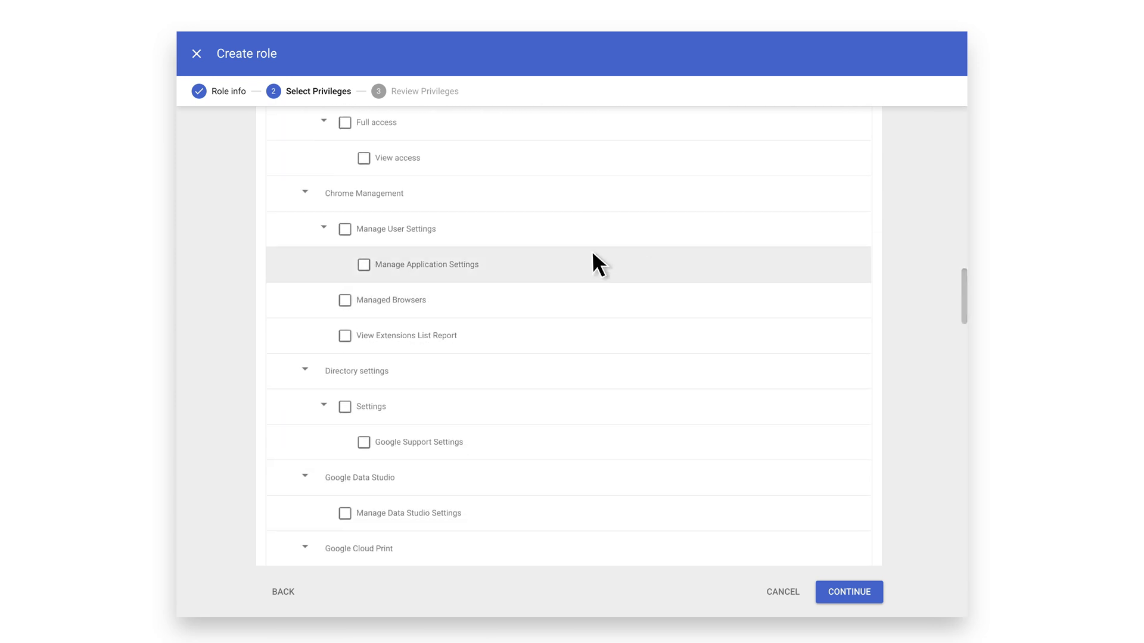
left_click(345, 228)
left_click(346, 299)
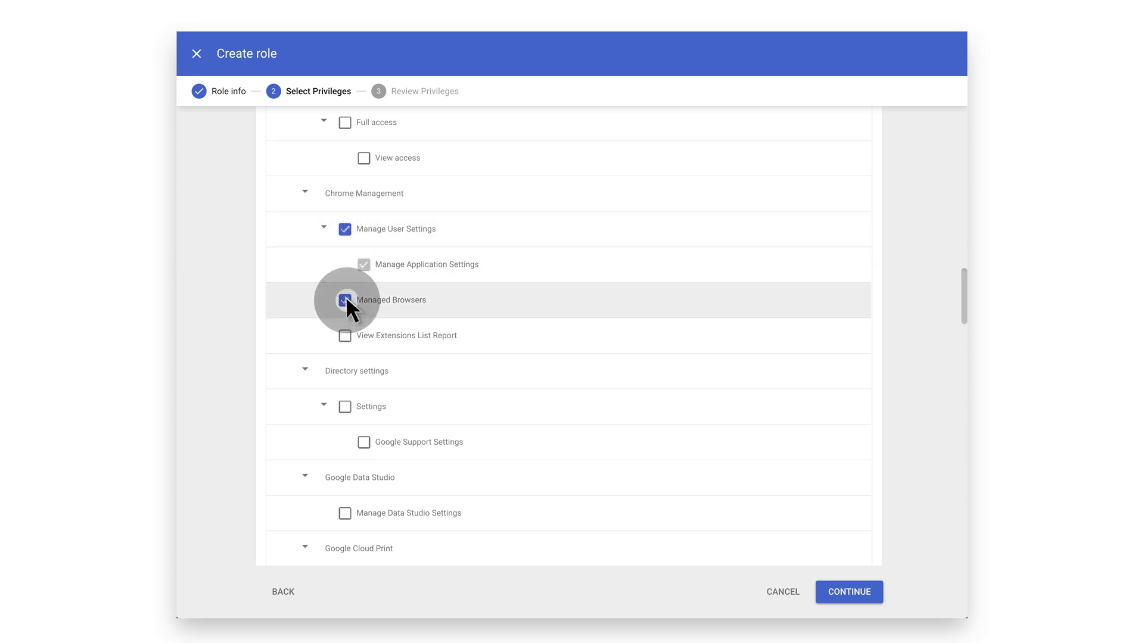
left_click(345, 335)
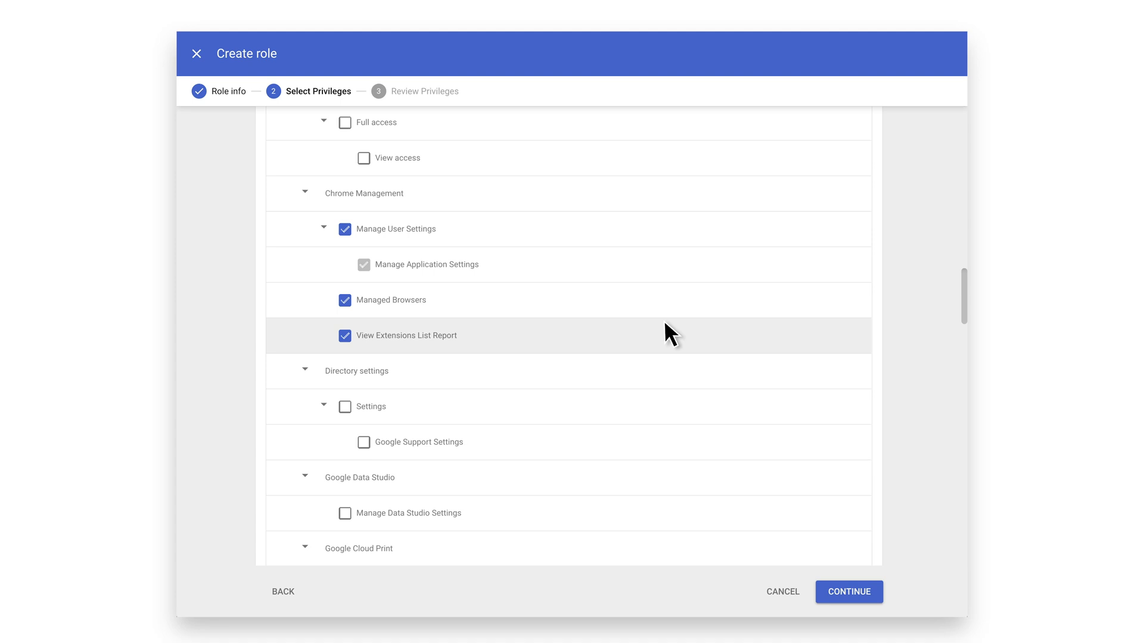
left_click_drag(965, 292, 965, 366)
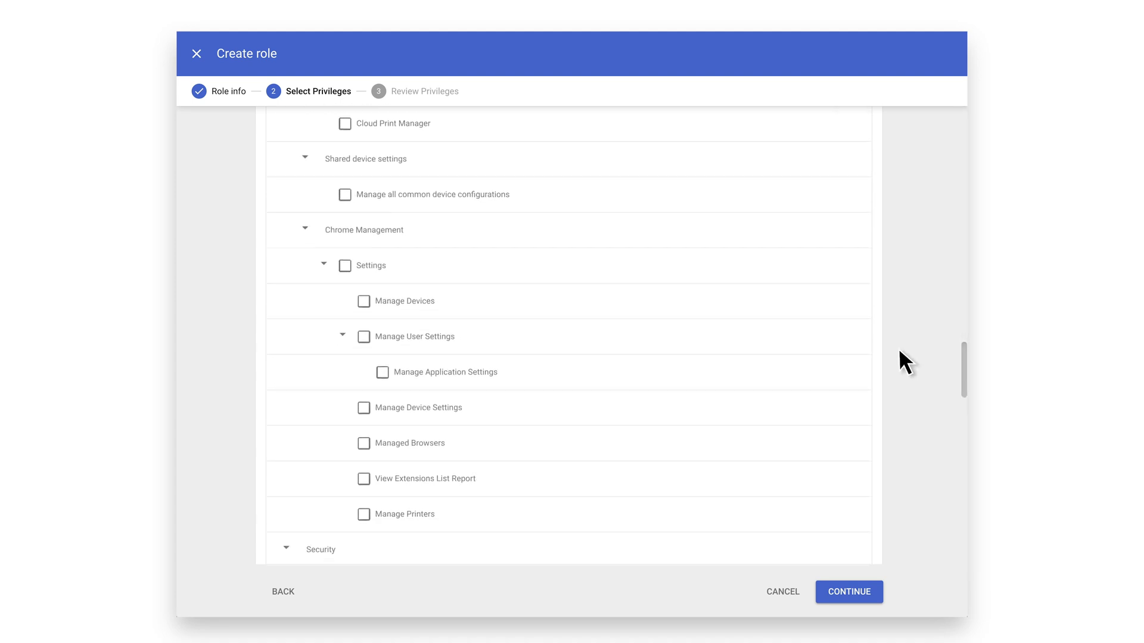
left_click(345, 195)
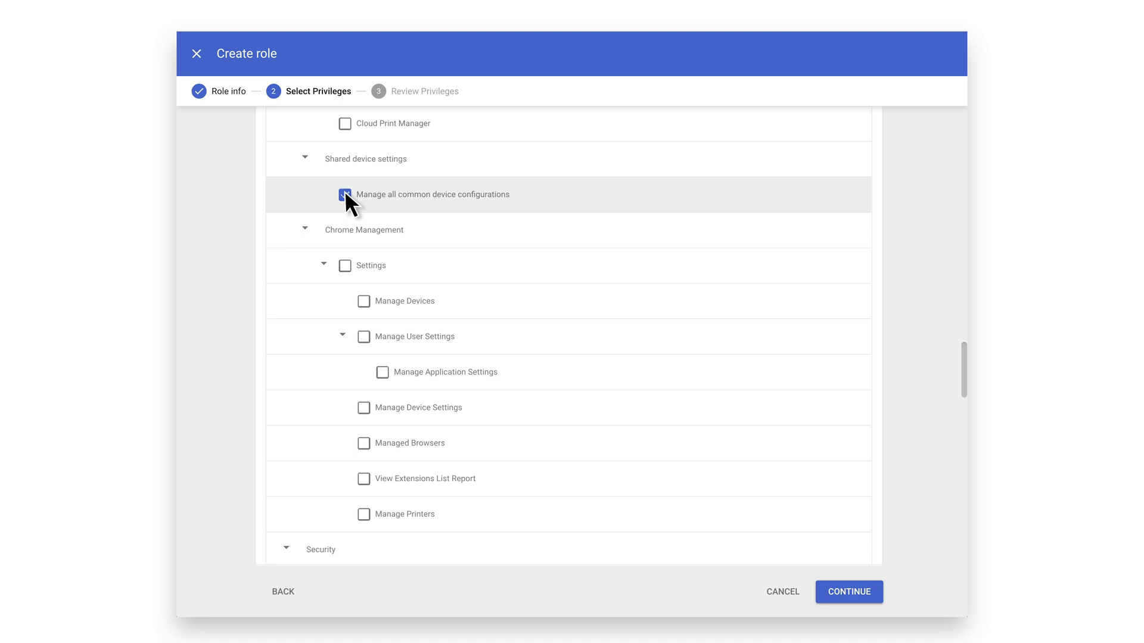
left_click(343, 264)
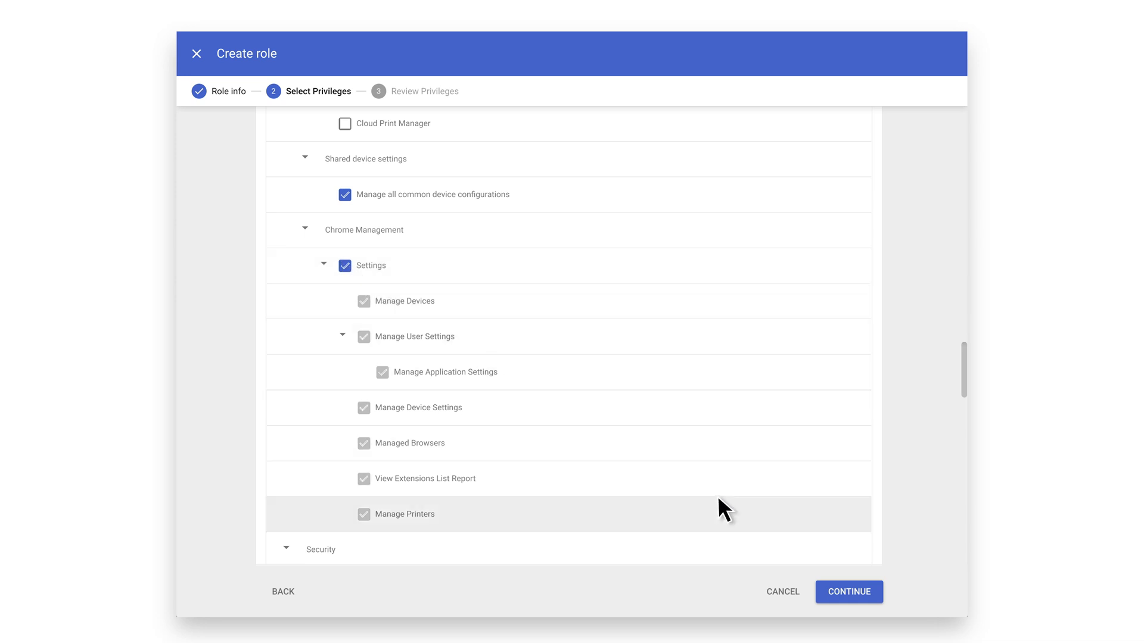
- Review the Chrome Admins privileges and create the role
left_click(859, 596)
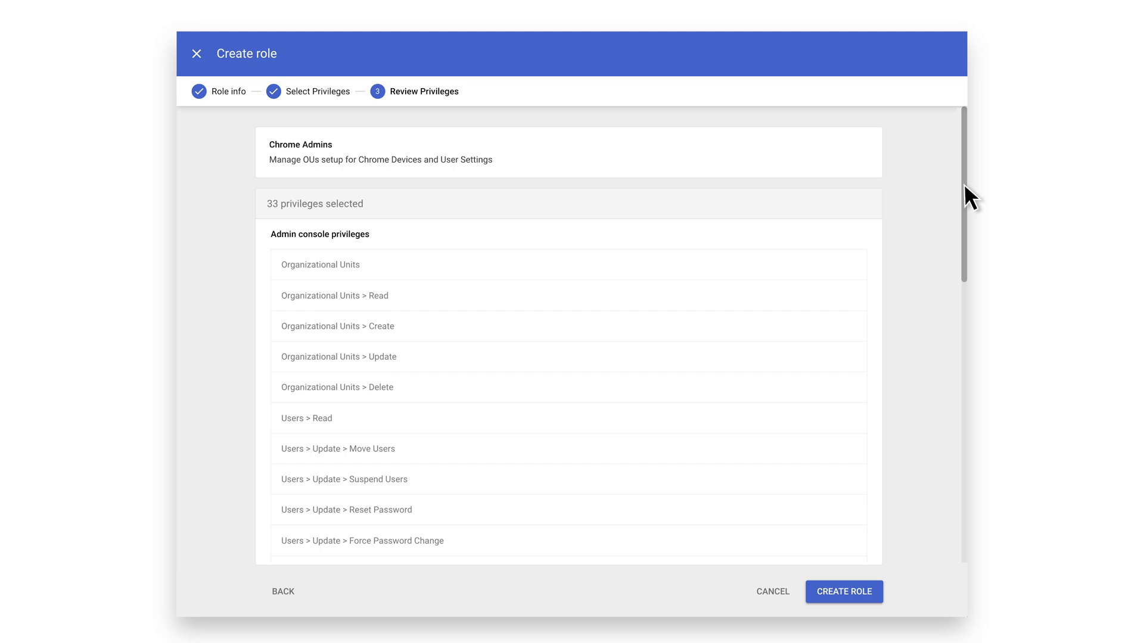
left_click_drag(964, 183, 964, 471)
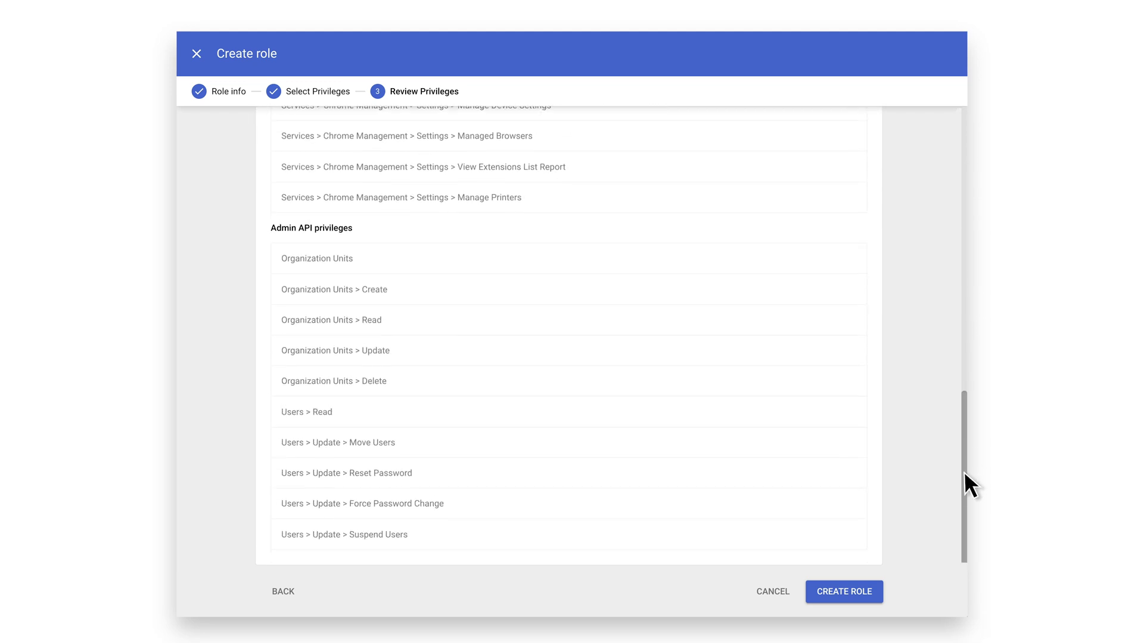
left_click(862, 593)
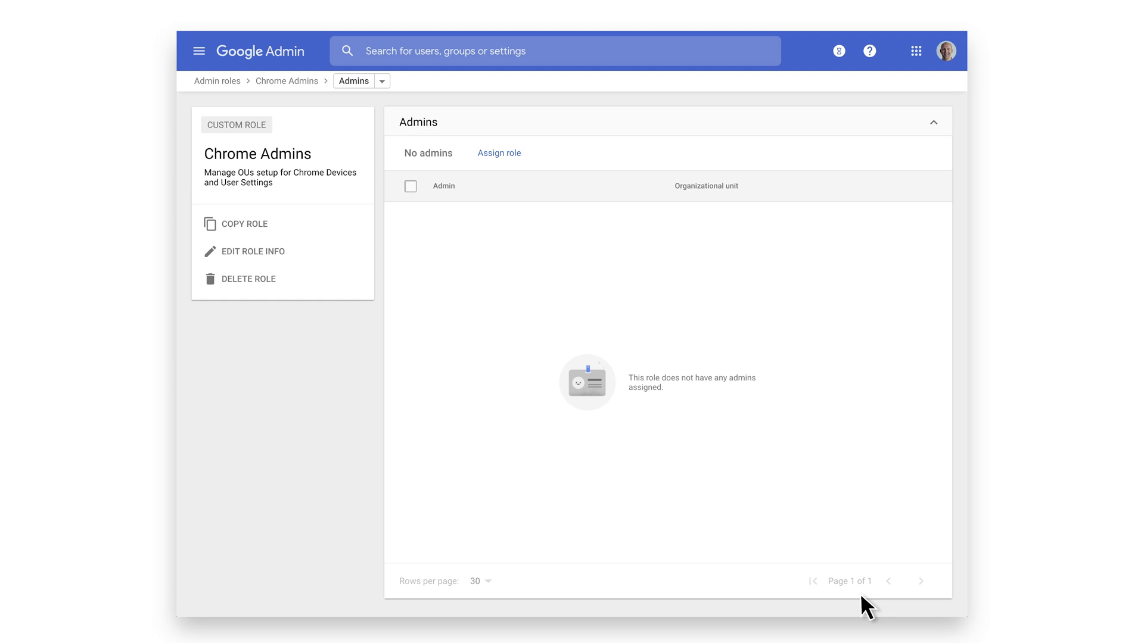
- Start a new role named 'Ticket Admin' described as 'Create Google Support Tickets'
left_click(218, 80)
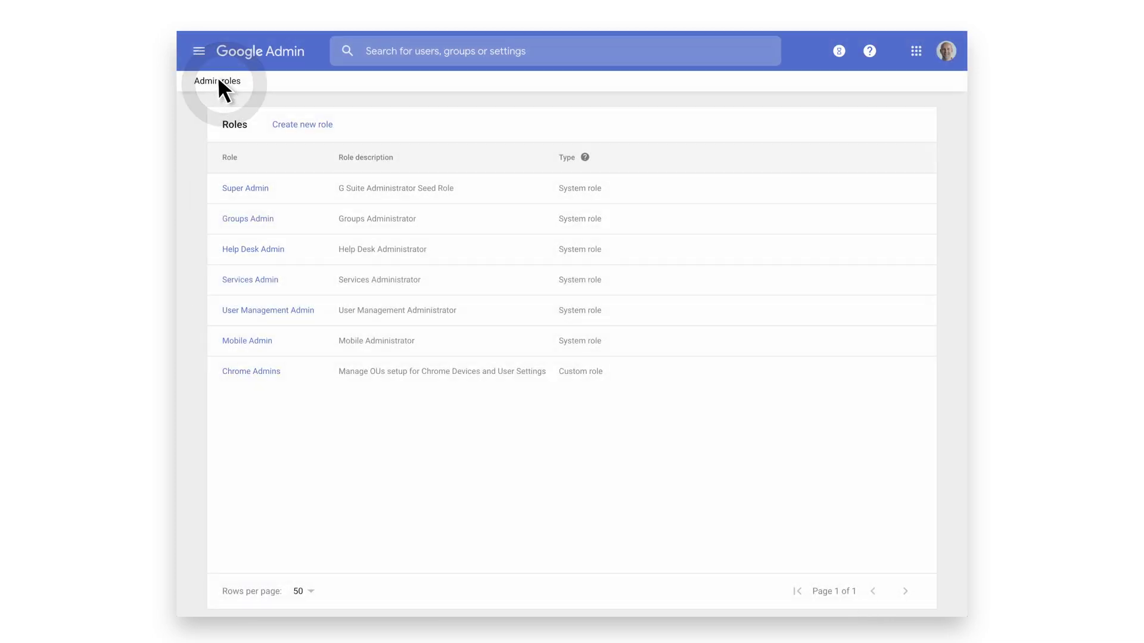
left_click(314, 128)
type("Ticket Admin")
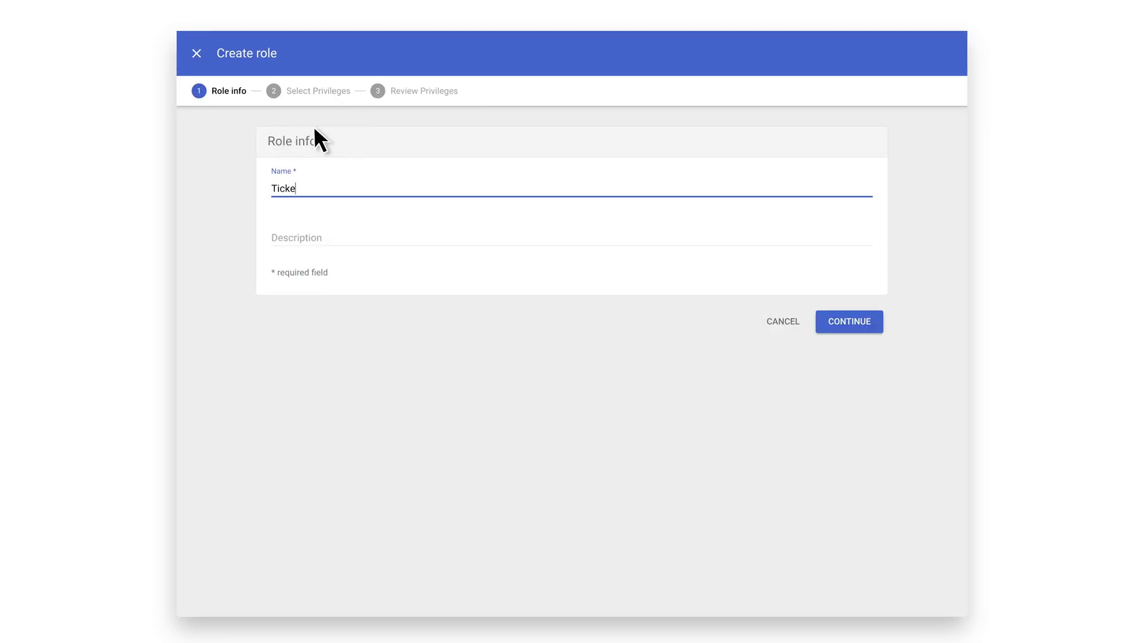
key("Tab")
type("Create Google Support Tickets")
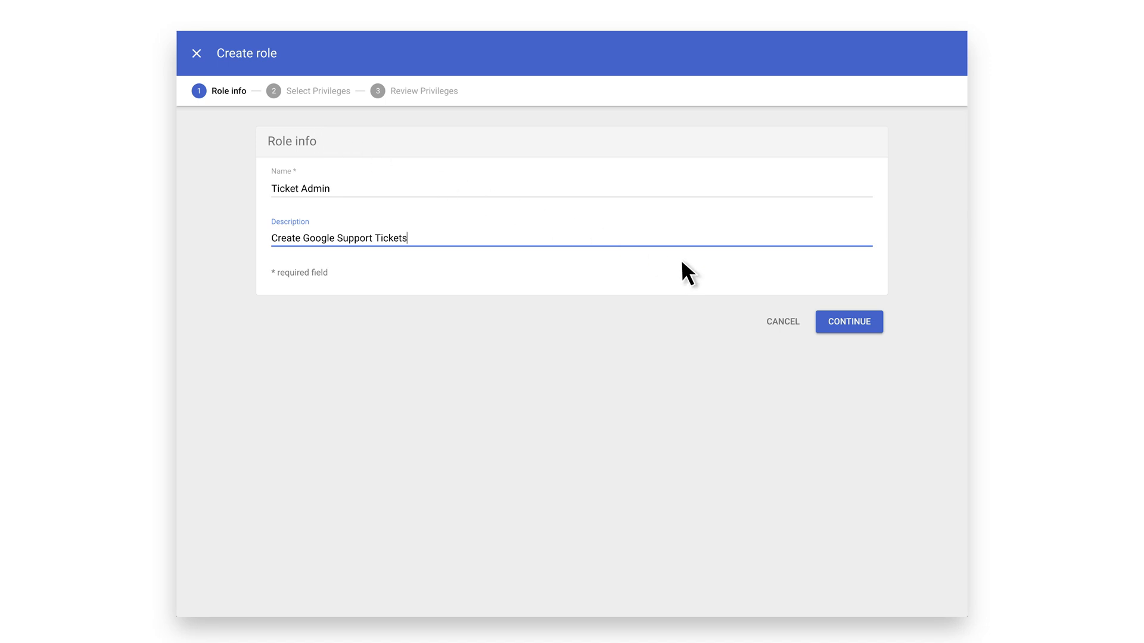
left_click(856, 321)
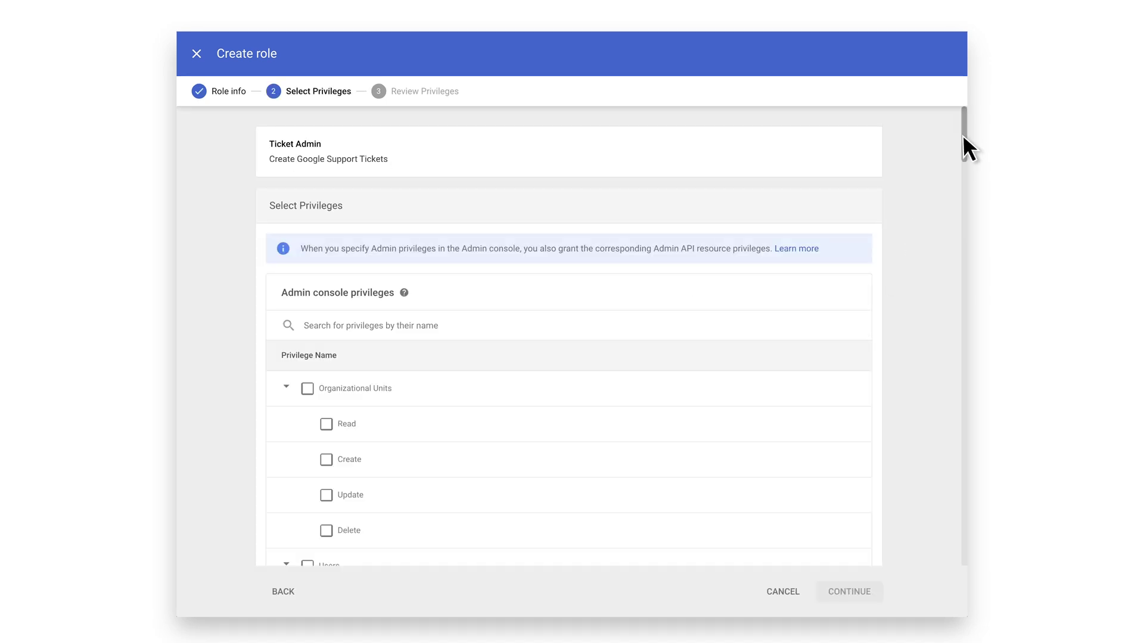
- Grant Ticket Admin only the Support privilege and move on to review
left_click_drag(962, 134, 964, 434)
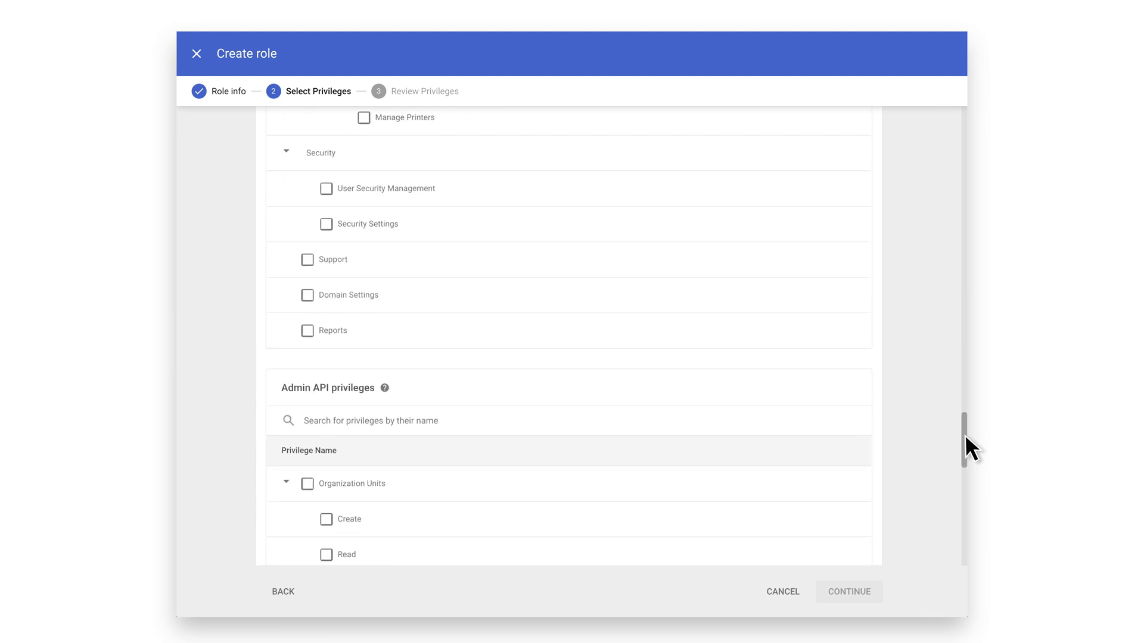
left_click(308, 260)
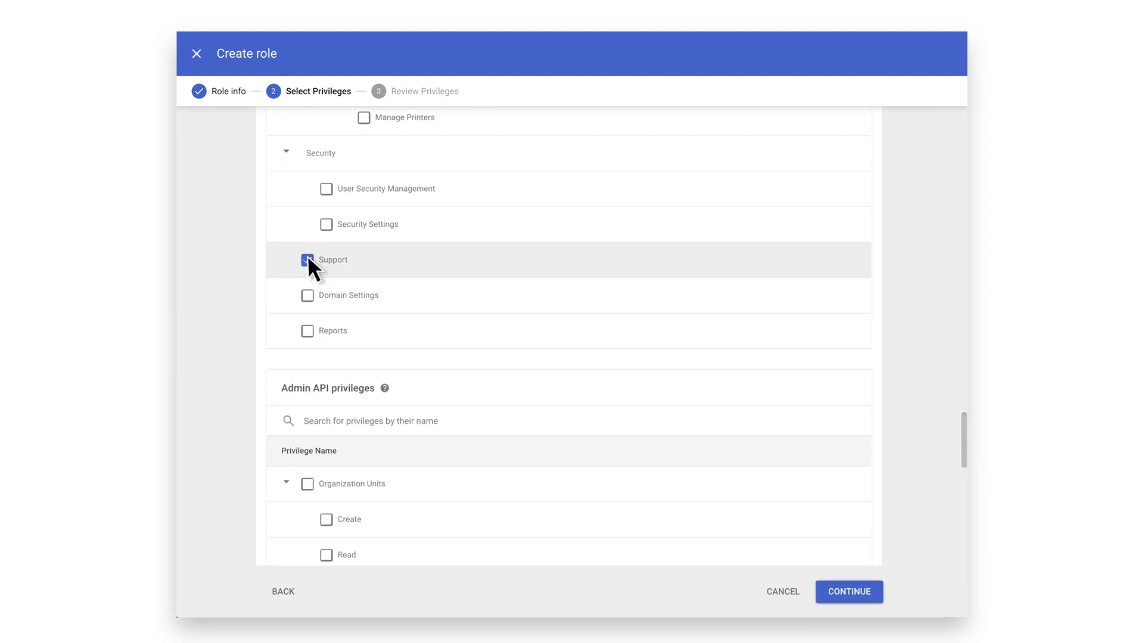
left_click(845, 592)
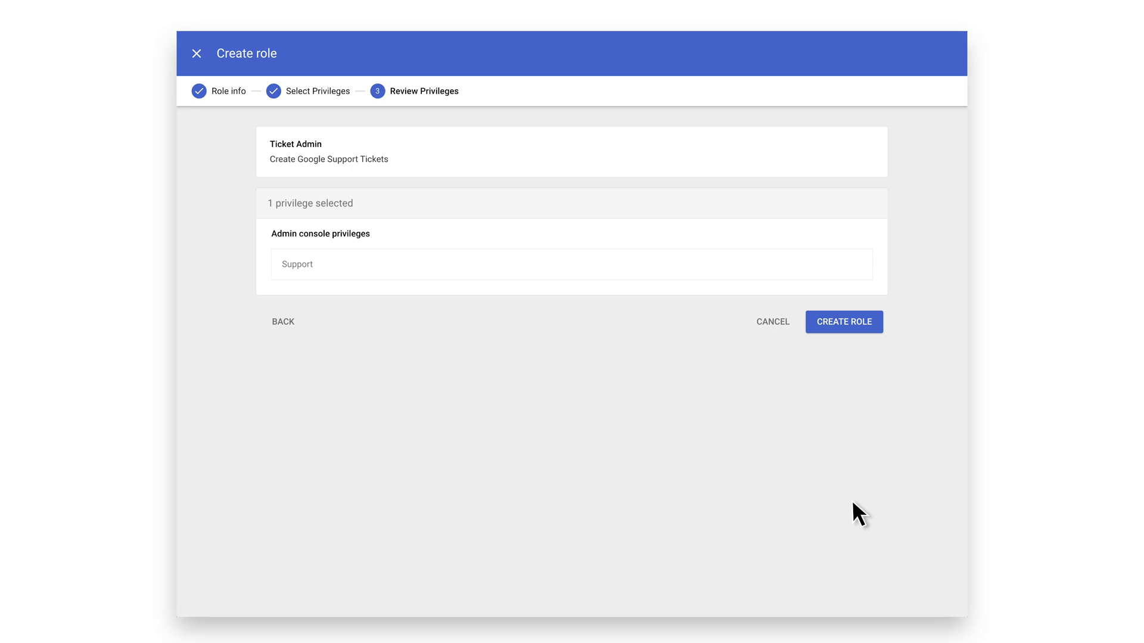
- Create the Ticket Admin role and go back to the Admin roles list
left_click(851, 321)
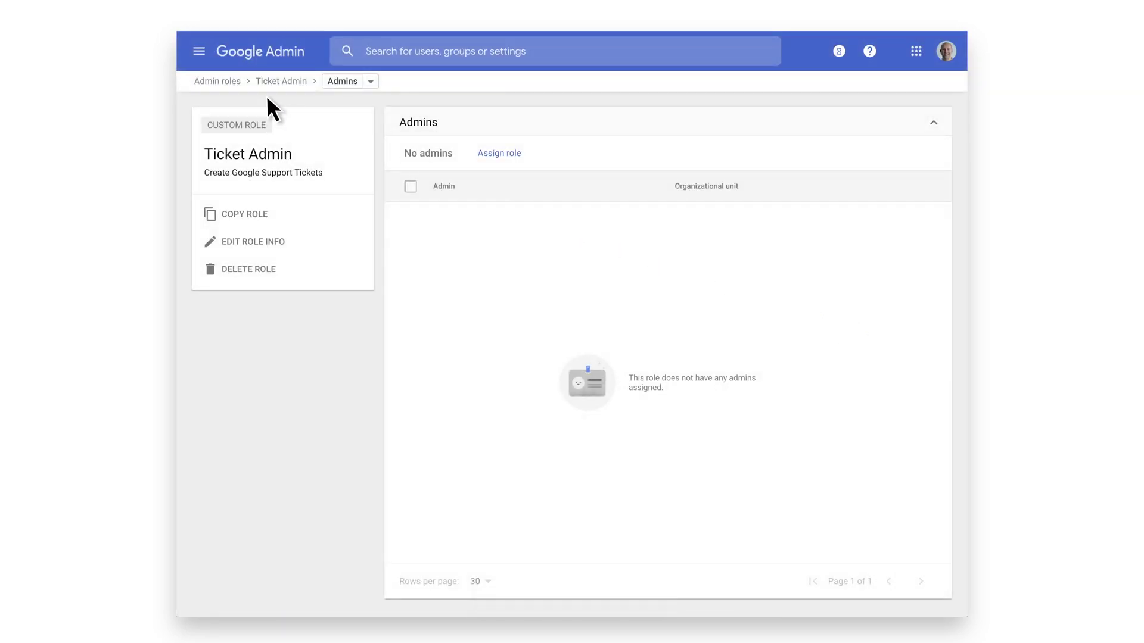
left_click(226, 82)
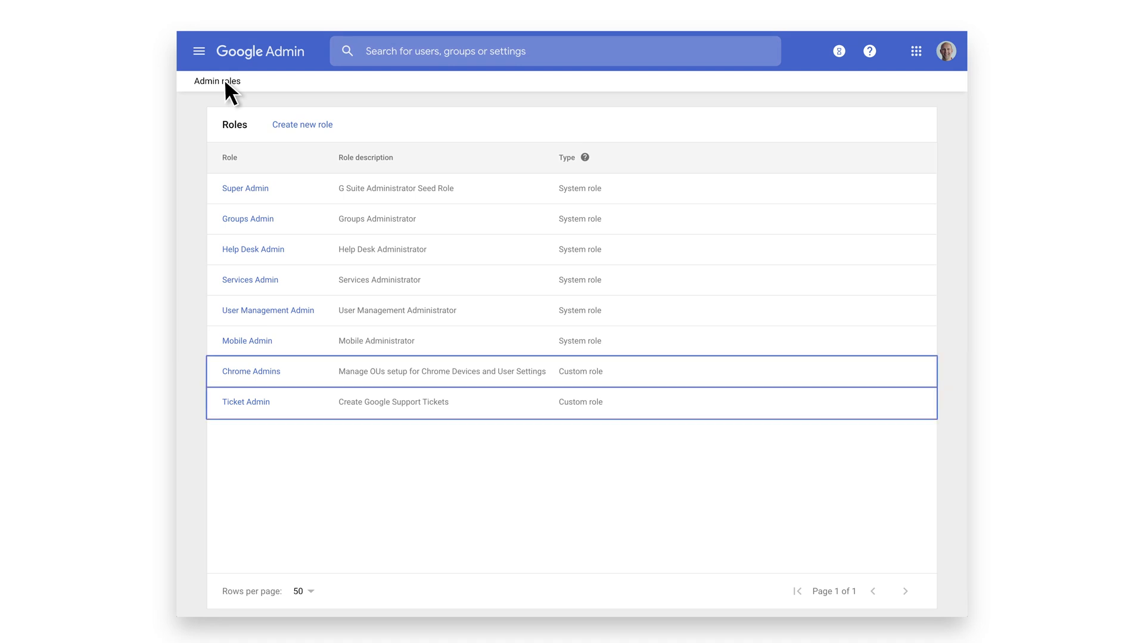